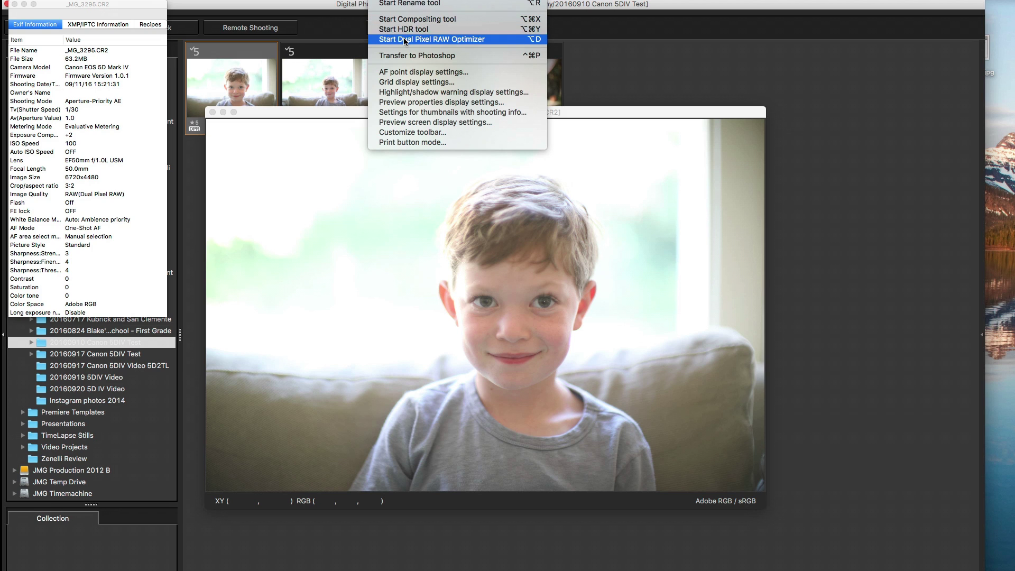
Step: Open _MG_3295.CR2 in the Dual Pixel RAW Optimizer and compare the photo with Ghosting Reduction repeatedly switched on and off
click(405, 40)
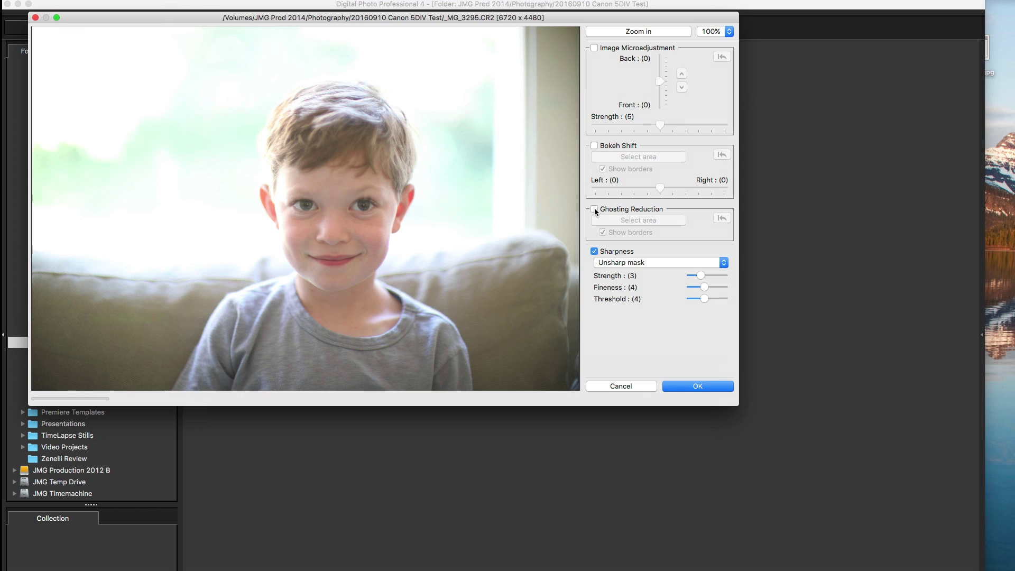
click(594, 209)
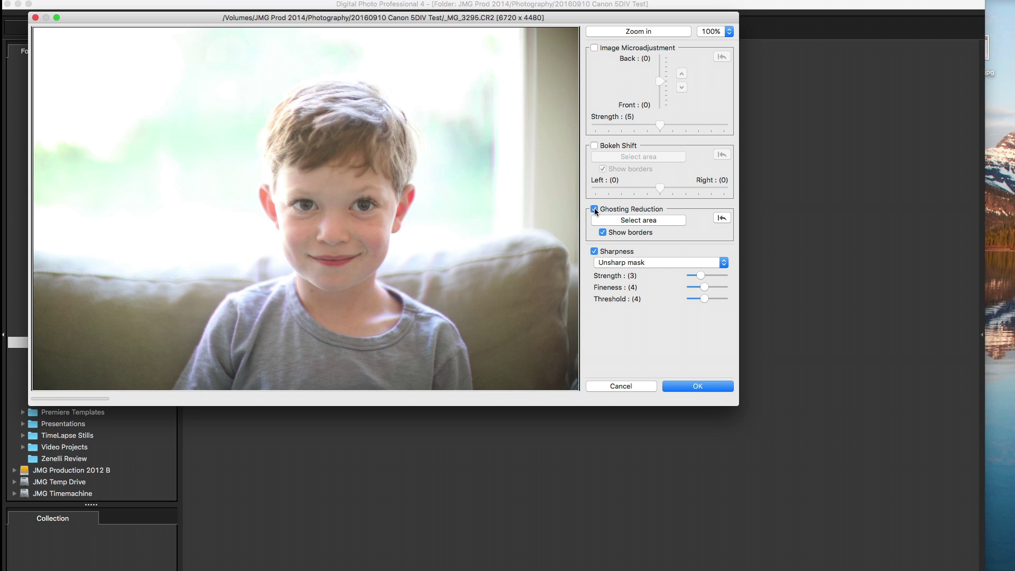
click(594, 209)
click(594, 209)
click(594, 209)
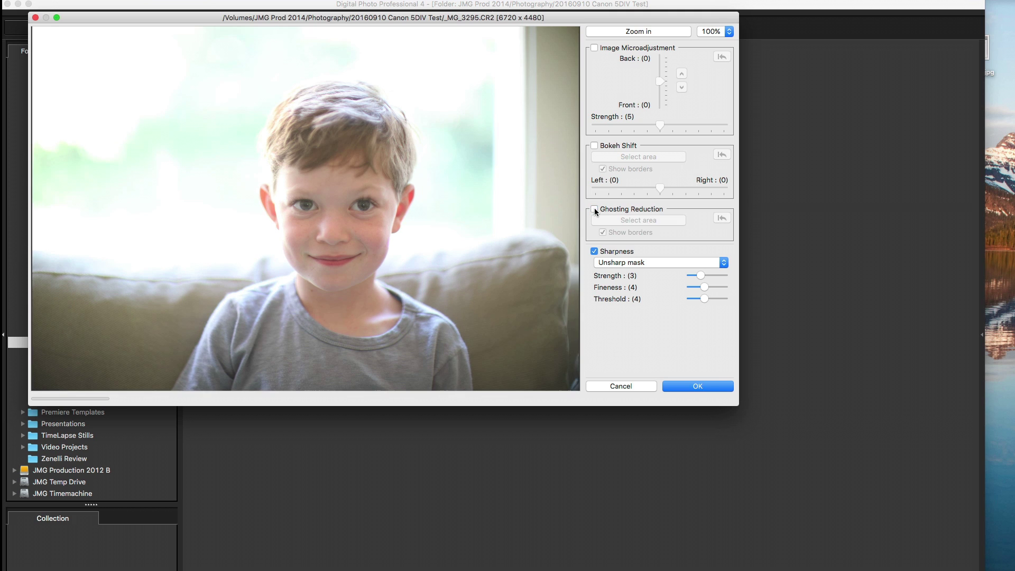
click(594, 209)
click(594, 209)
click(594, 209)
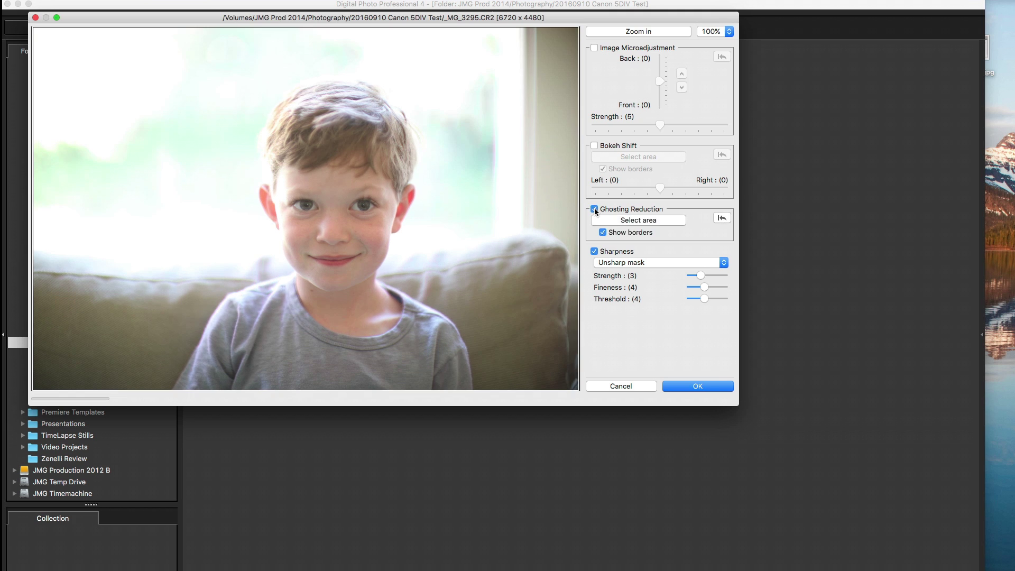
click(594, 209)
click(594, 209)
click(594, 209)
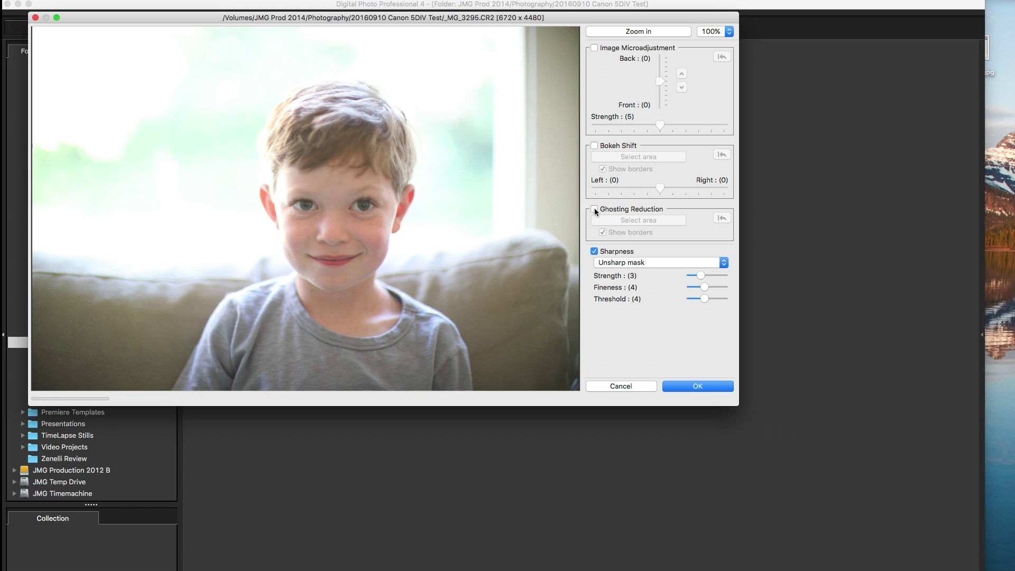
click(594, 209)
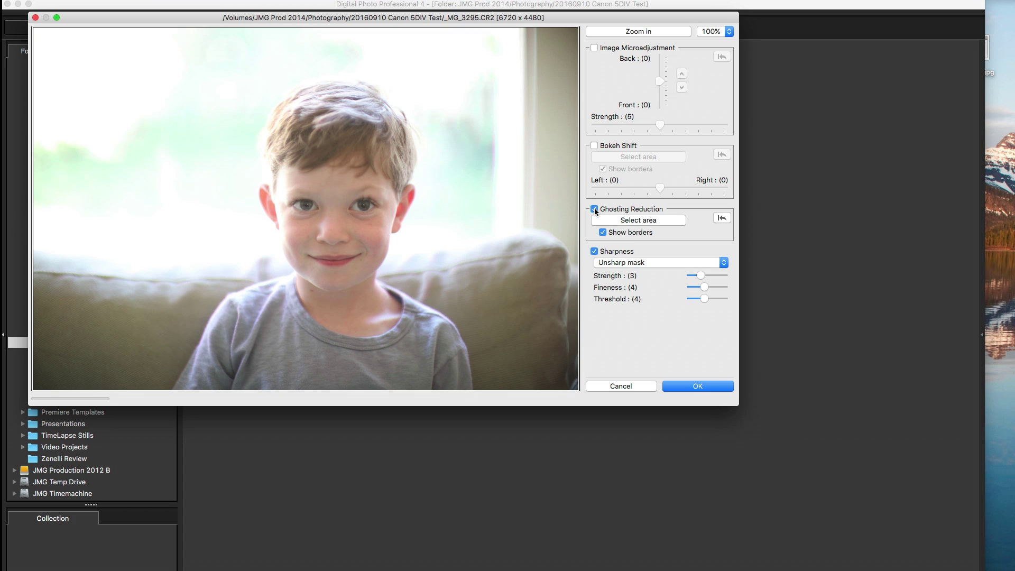
click(595, 210)
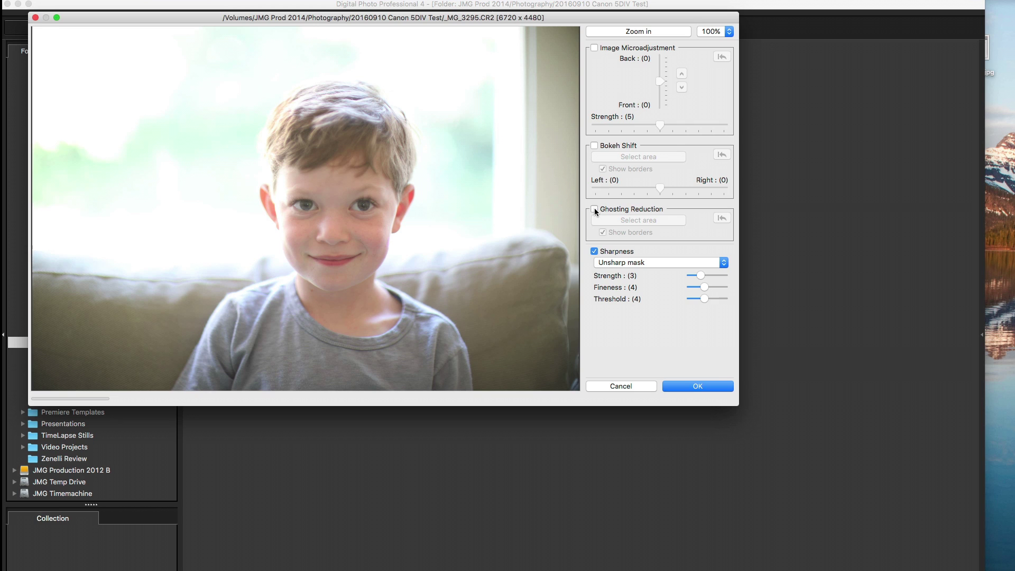
click(594, 210)
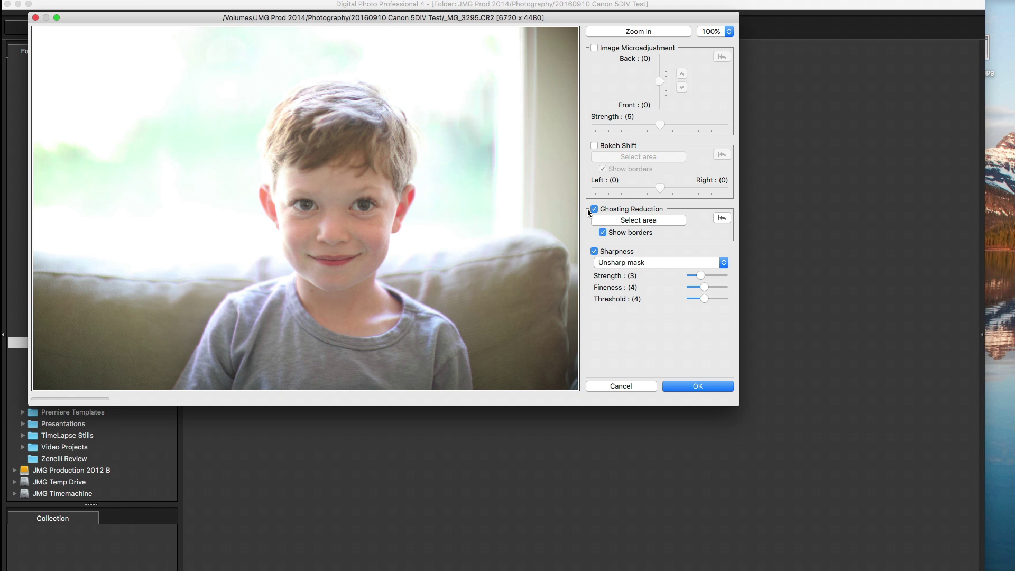
Step: Recheck the whole portrait with Ghosting Reduction on and off, and leave the optimizer without applying any changes
drag(276, 19, 291, 34)
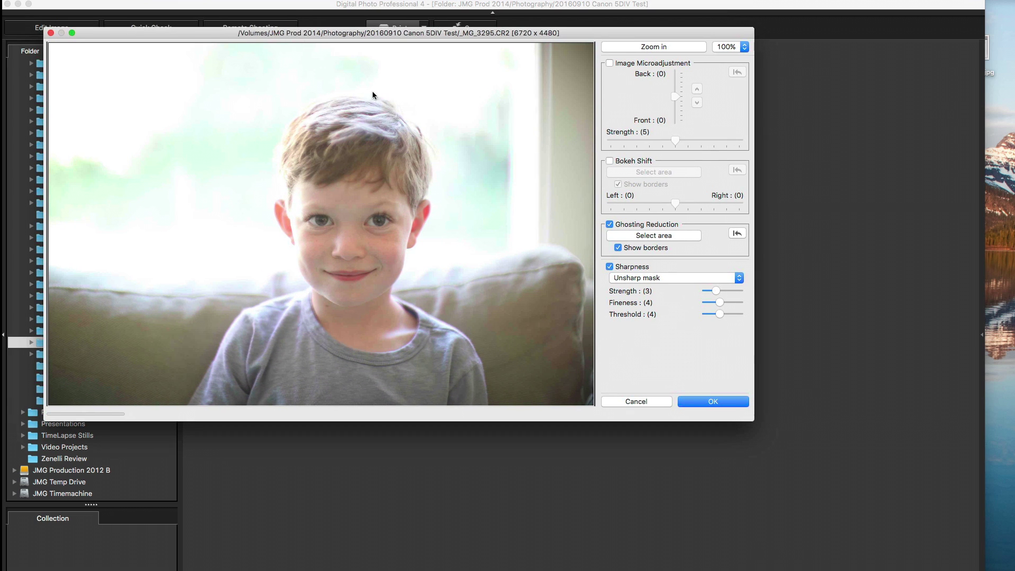
click(610, 224)
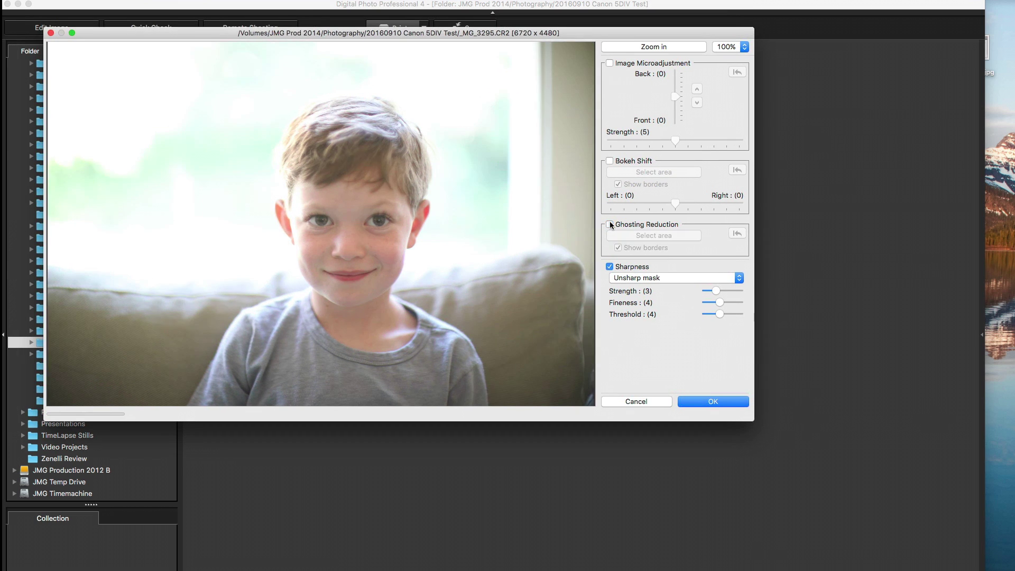
click(610, 224)
click(610, 224)
click(610, 224)
click(610, 224)
click(610, 224)
click(610, 224)
click(611, 224)
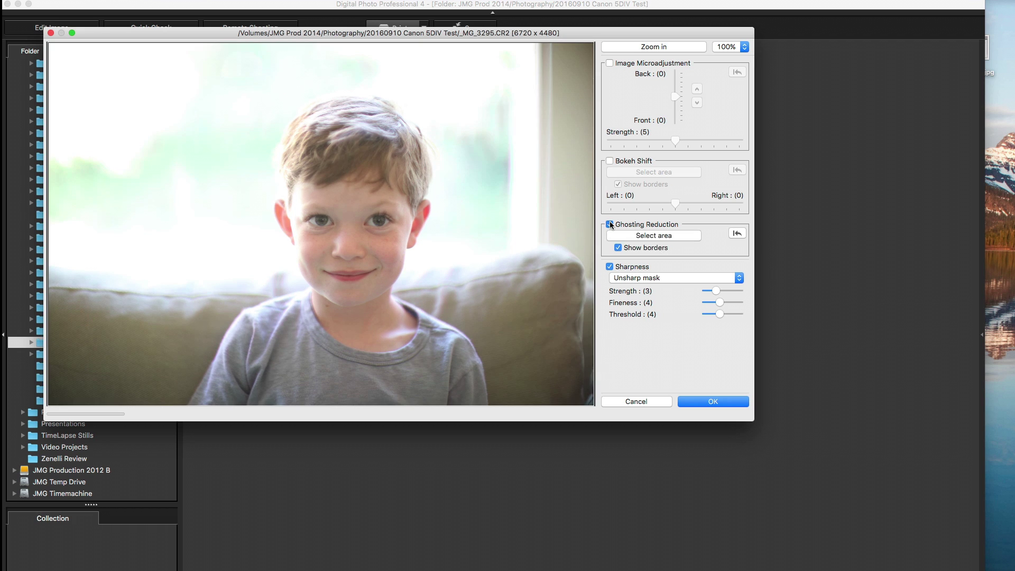
click(611, 224)
click(651, 402)
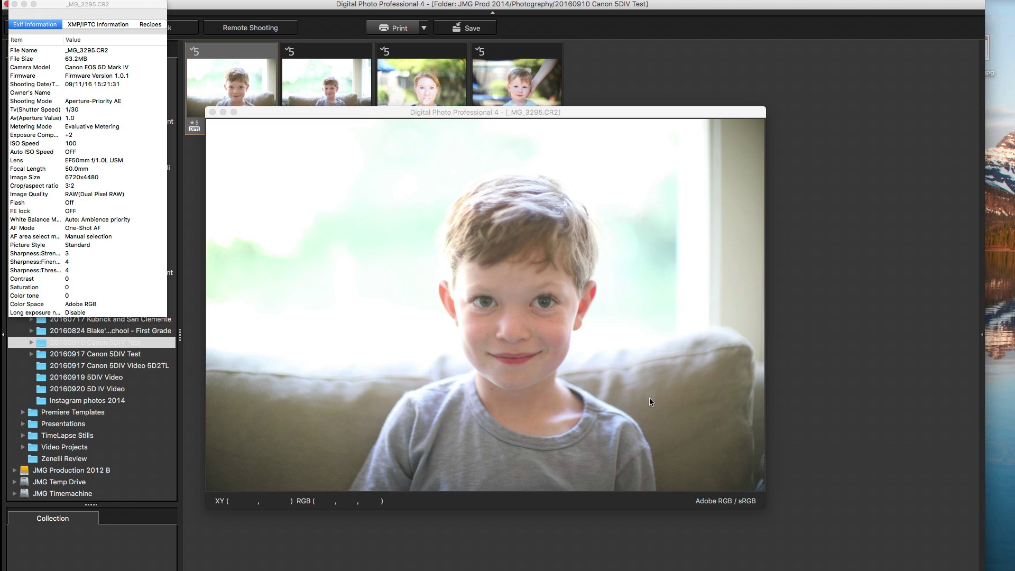
Step: Close the _MG_3295.CR2 preview and open _MG_3307.CR2 in the Dual Pixel RAW Optimizer
click(212, 112)
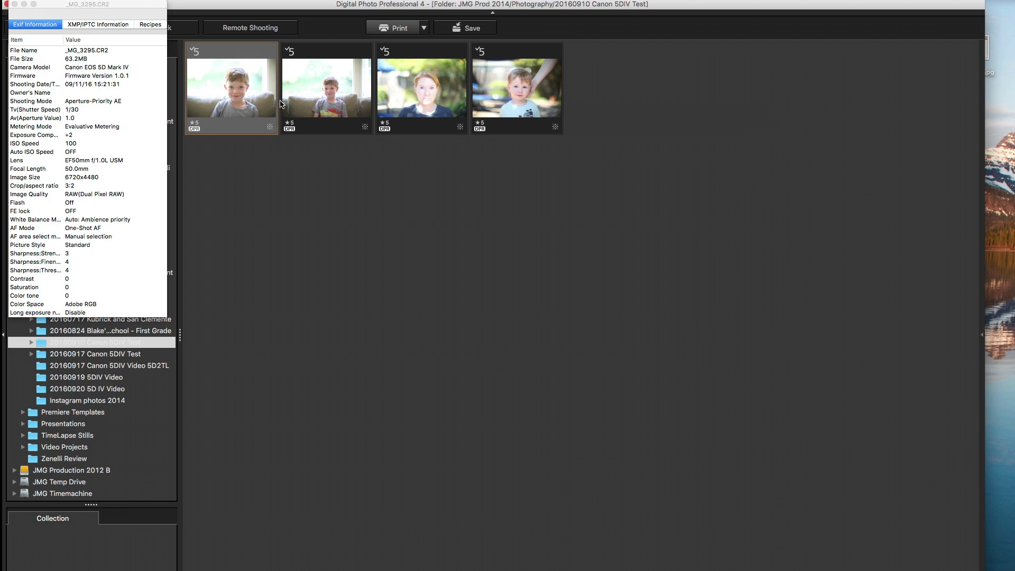
click(298, 101)
double_click(298, 101)
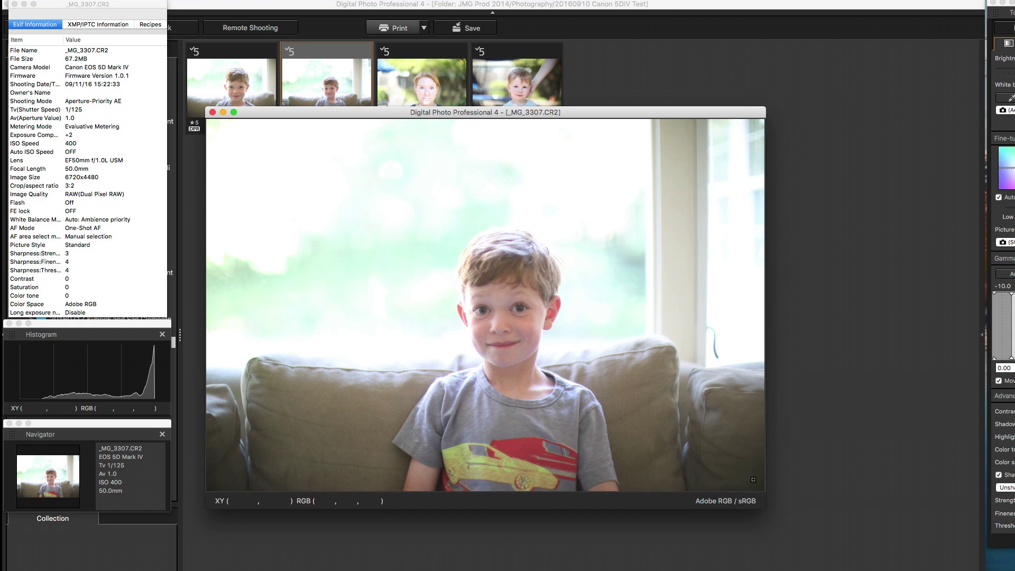
click(424, 29)
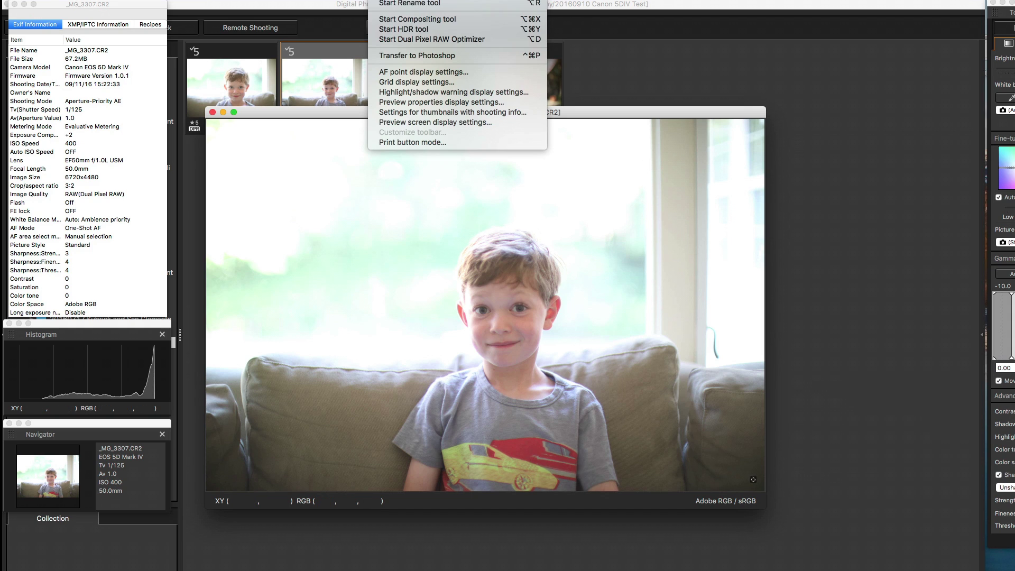
click(389, 39)
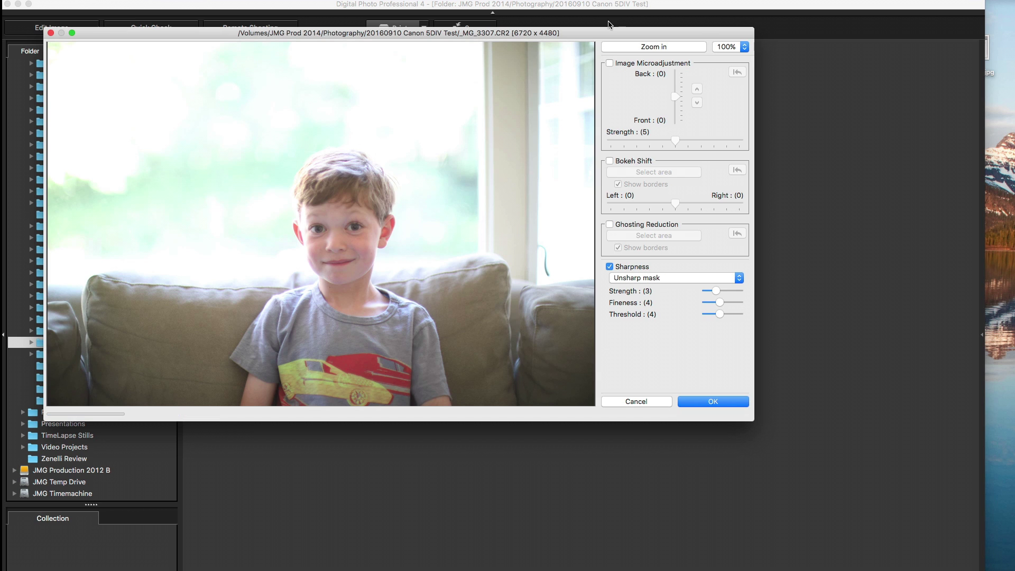
Step: Enable Image Microadjustment for the close-up of the boy's eyes and set it to Front 5 with Strength 8
click(632, 46)
drag(494, 164, 404, 118)
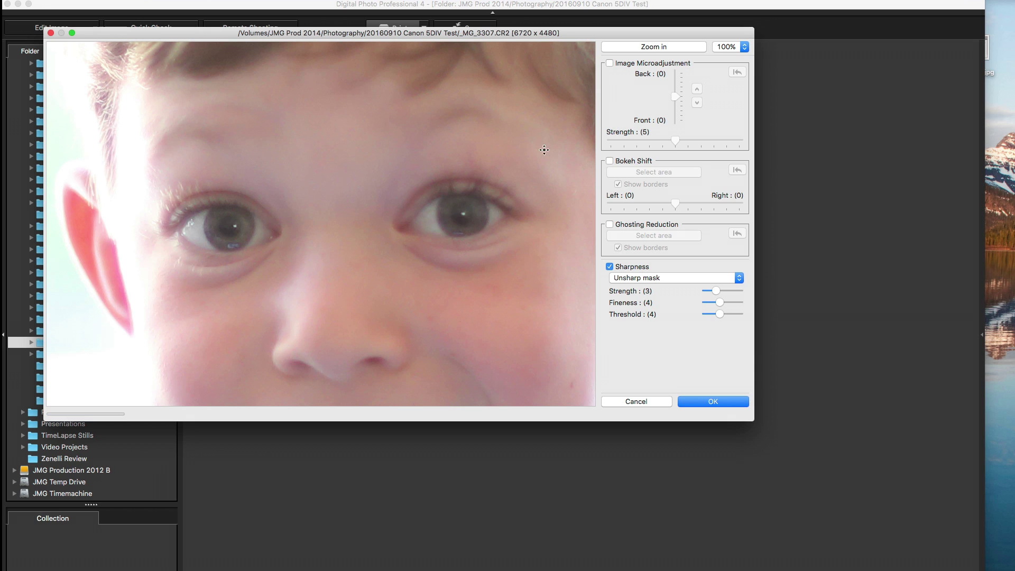
click(609, 63)
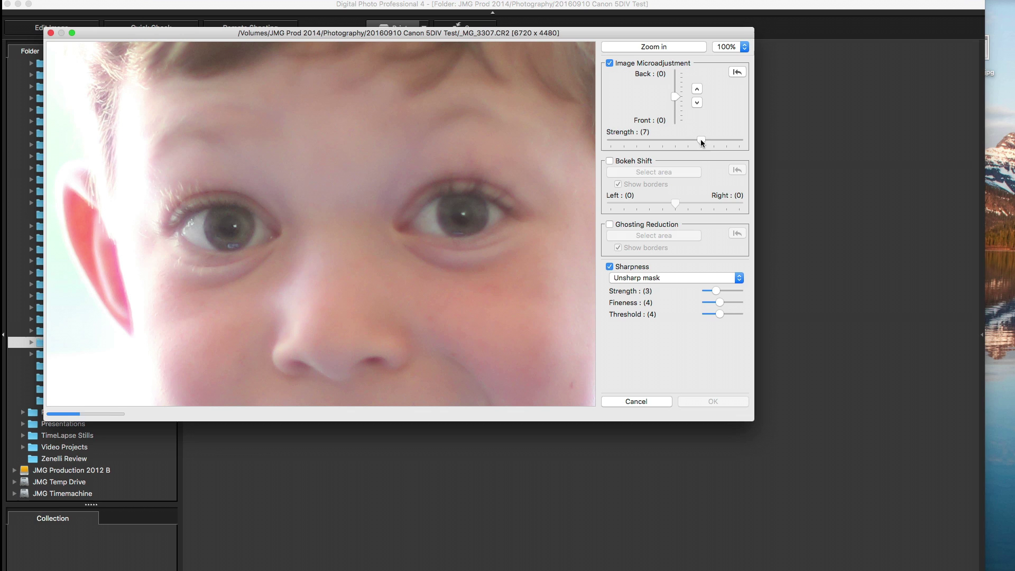
drag(675, 97, 675, 117)
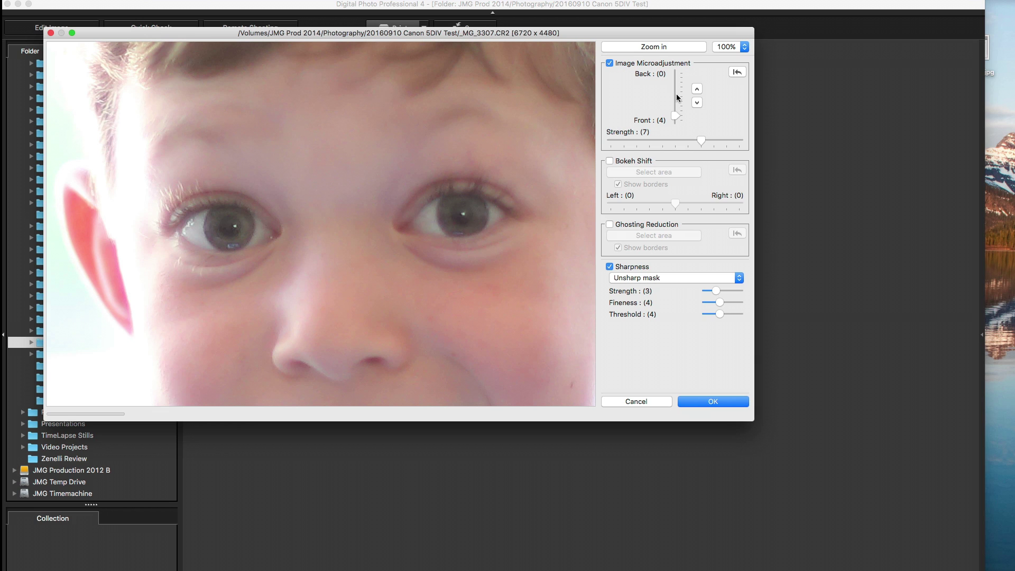
click(738, 72)
click(675, 122)
drag(676, 140, 715, 141)
Step: Compare the sharpness of the eyes and lashes with Image Microadjustment repeatedly switched off and on
click(610, 64)
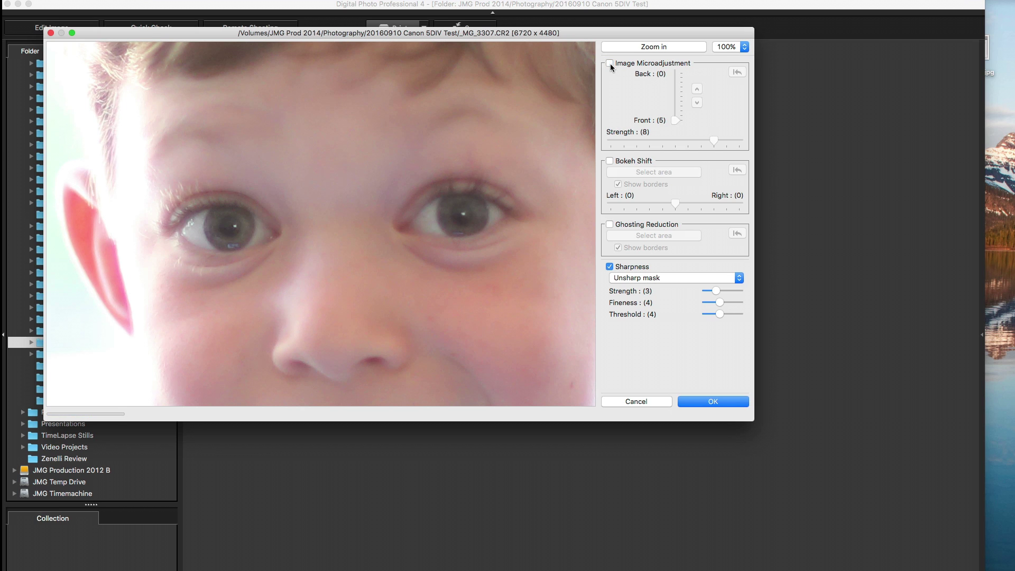
click(610, 64)
click(610, 63)
click(610, 64)
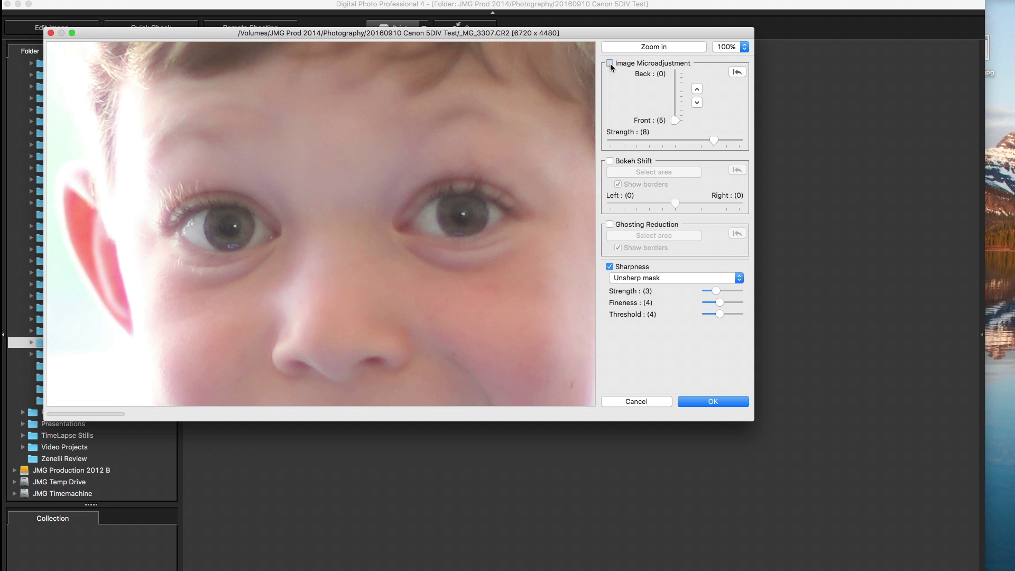
click(610, 63)
click(610, 63)
click(610, 64)
click(610, 63)
click(611, 63)
click(610, 63)
click(611, 64)
click(610, 63)
click(610, 64)
click(610, 63)
click(611, 62)
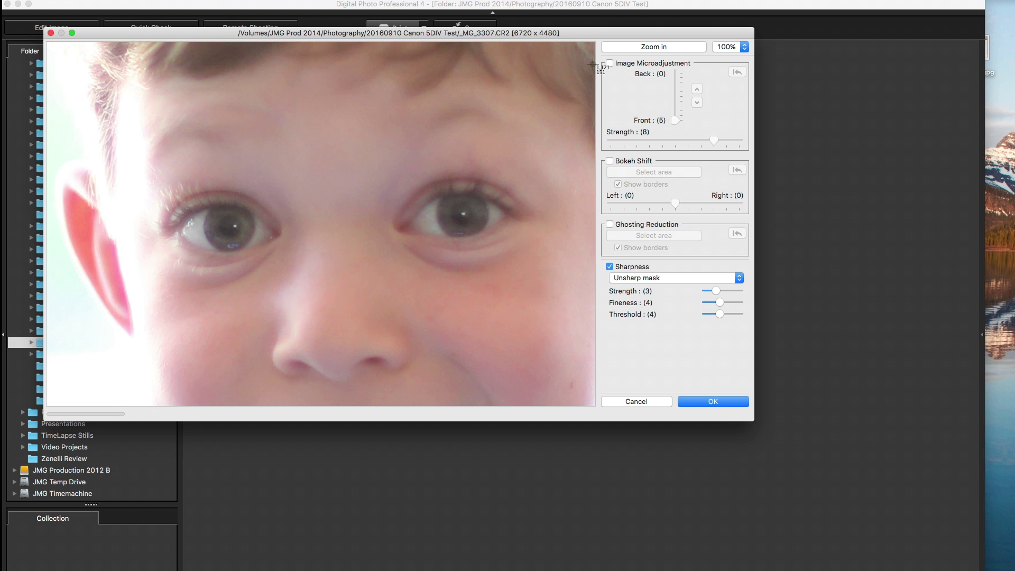
Step: Recheck the eyes with Image Microadjustment off and on, and leave the optimizer without applying the changes
key(space)
click(563, 66)
scroll(455, 262, left, 2)
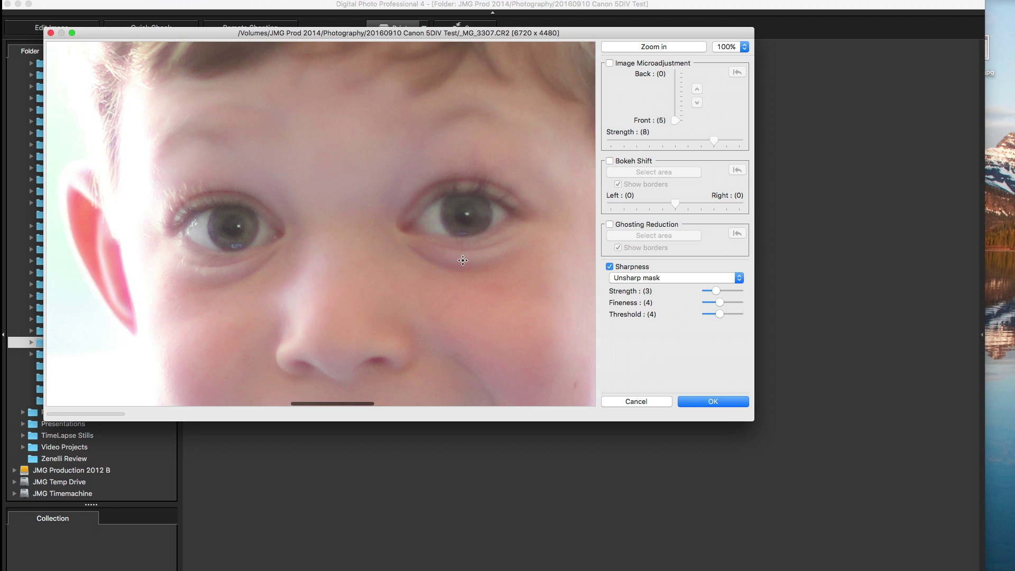
scroll(441, 258, right, 2)
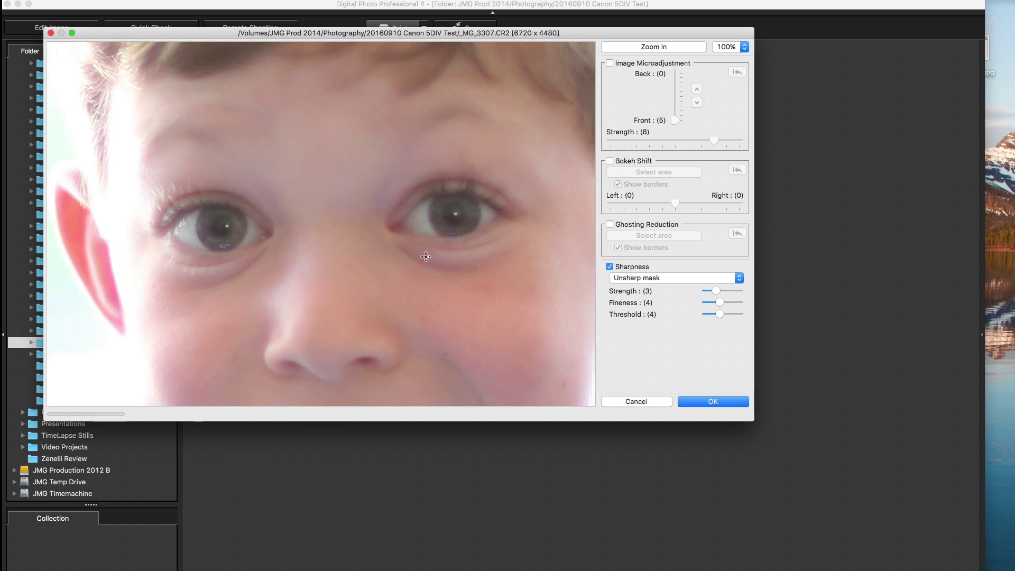
click(610, 63)
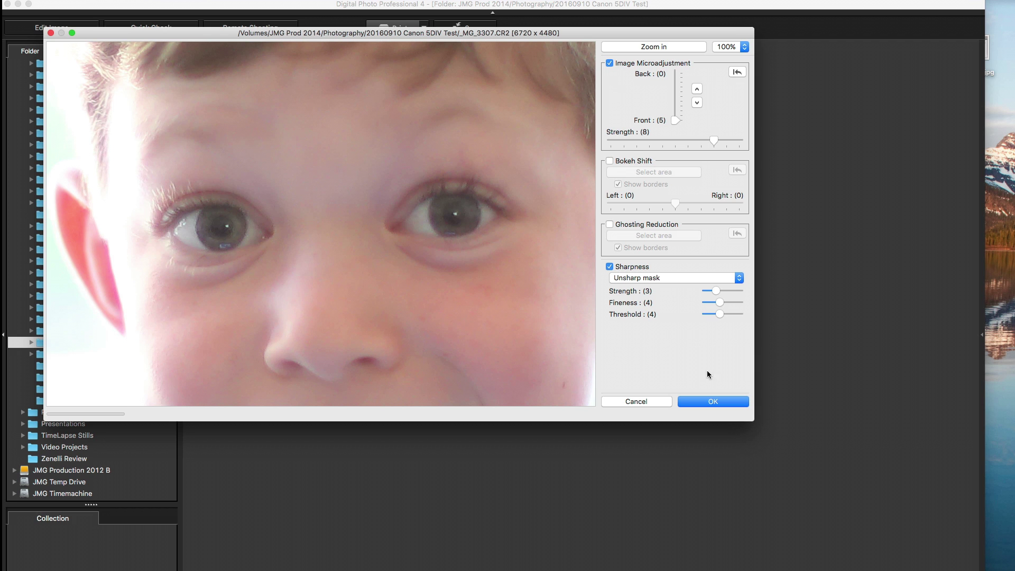
click(665, 401)
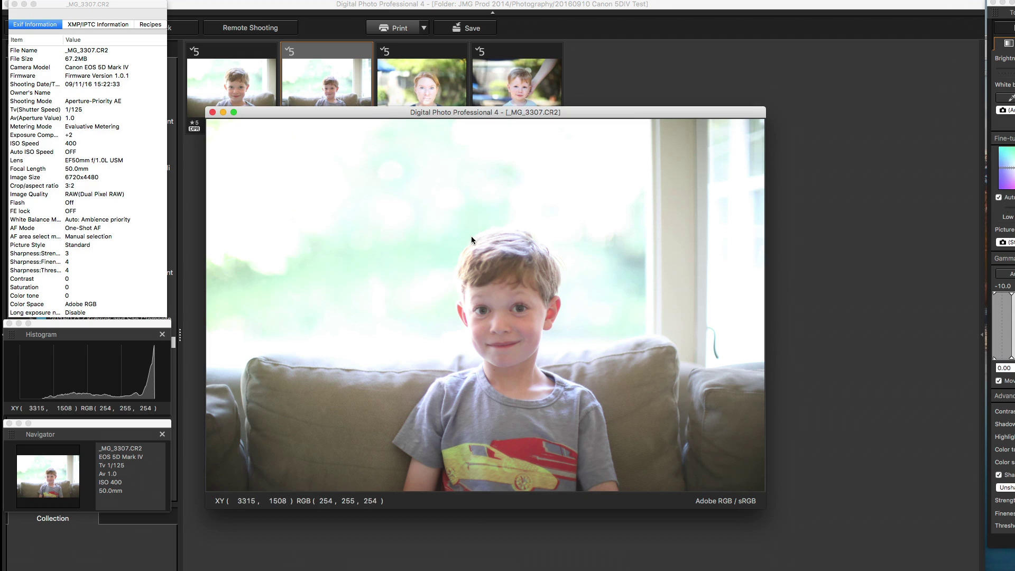
Step: Close the _MG_3307.CR2 preview and open _MG_3314.CR2 in the Dual Pixel RAW Optimizer, briefly inspecting the child's eye close up
click(212, 112)
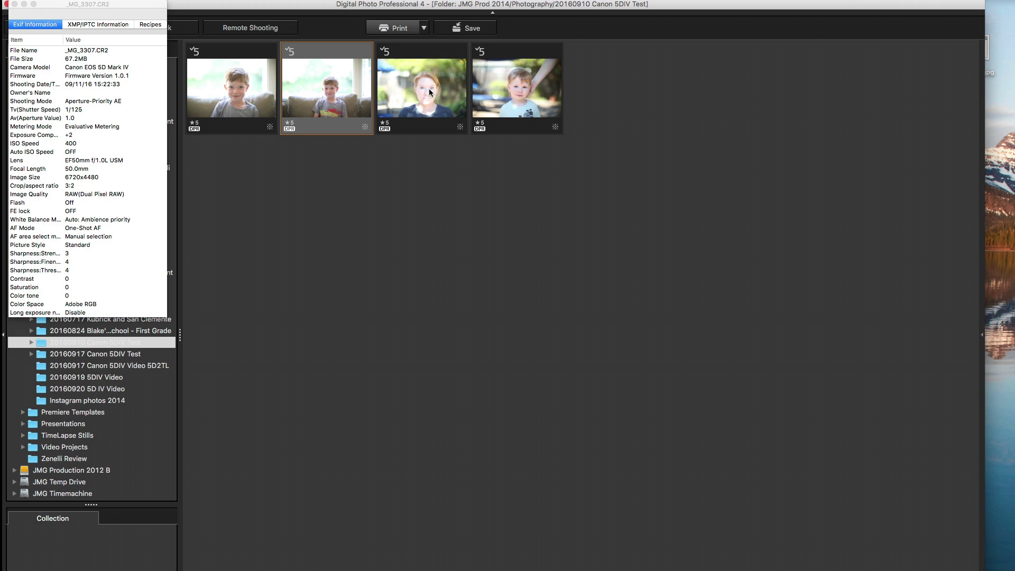
double_click(527, 90)
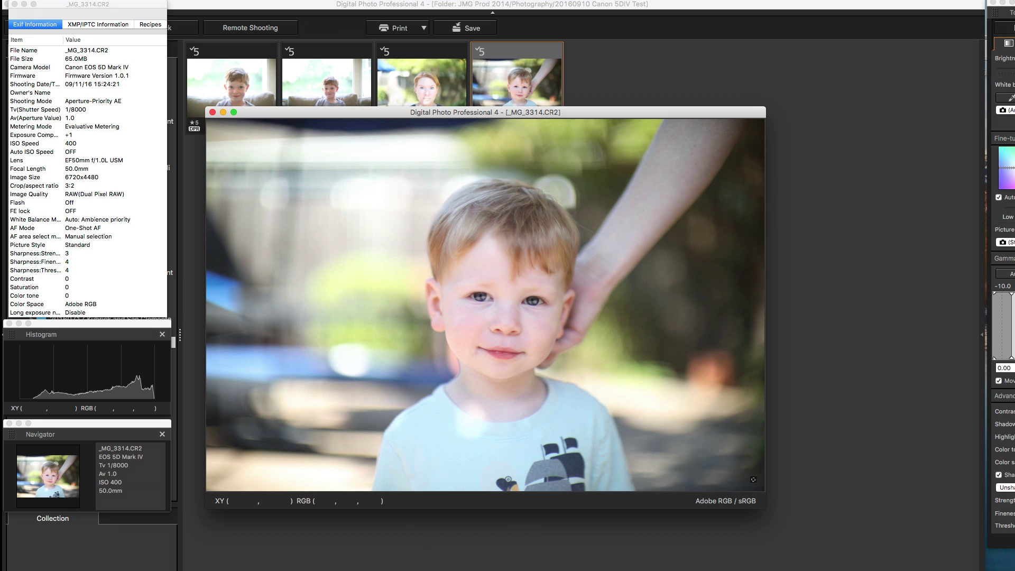
click(381, 0)
click(407, 40)
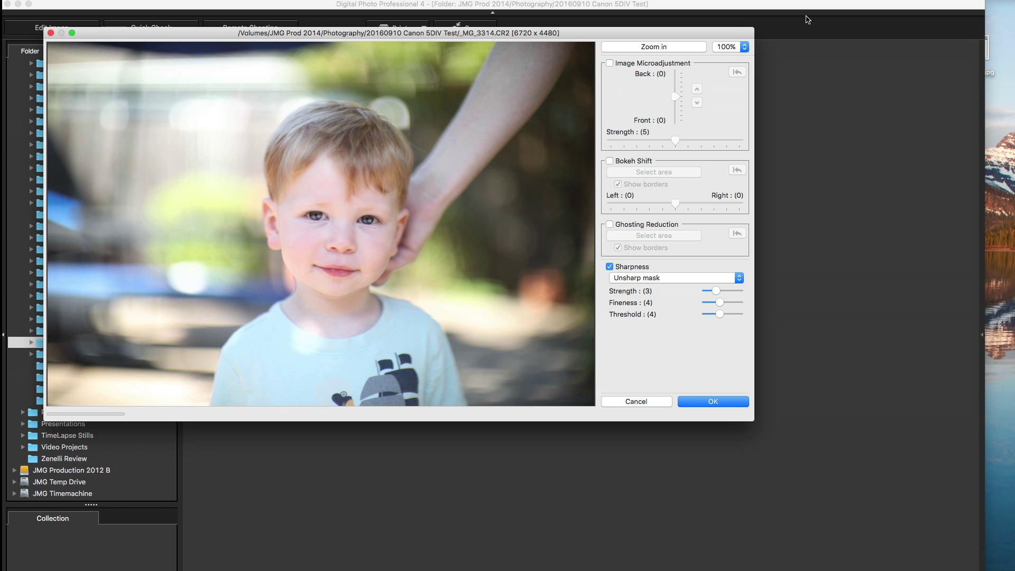
click(668, 47)
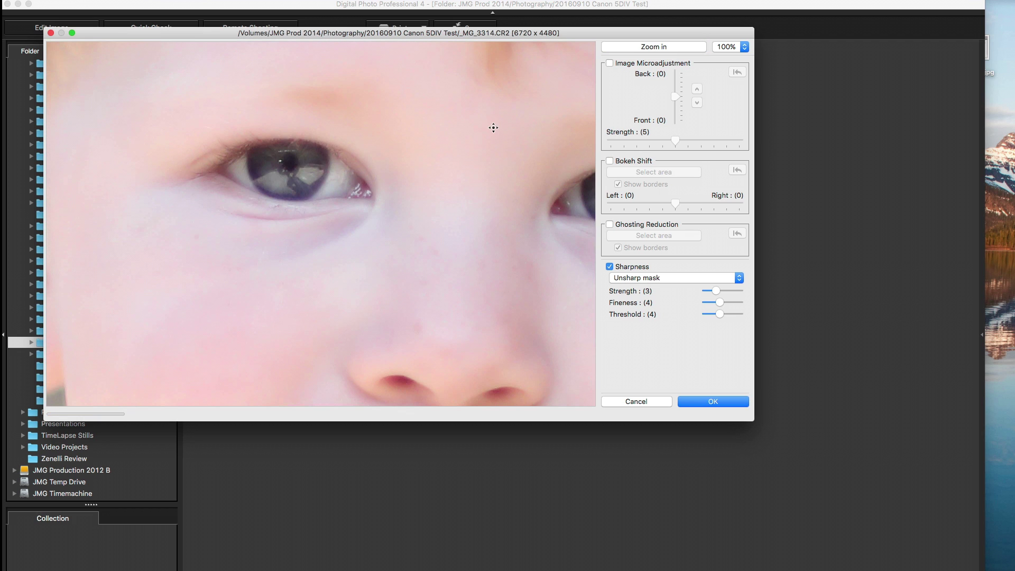
click(652, 48)
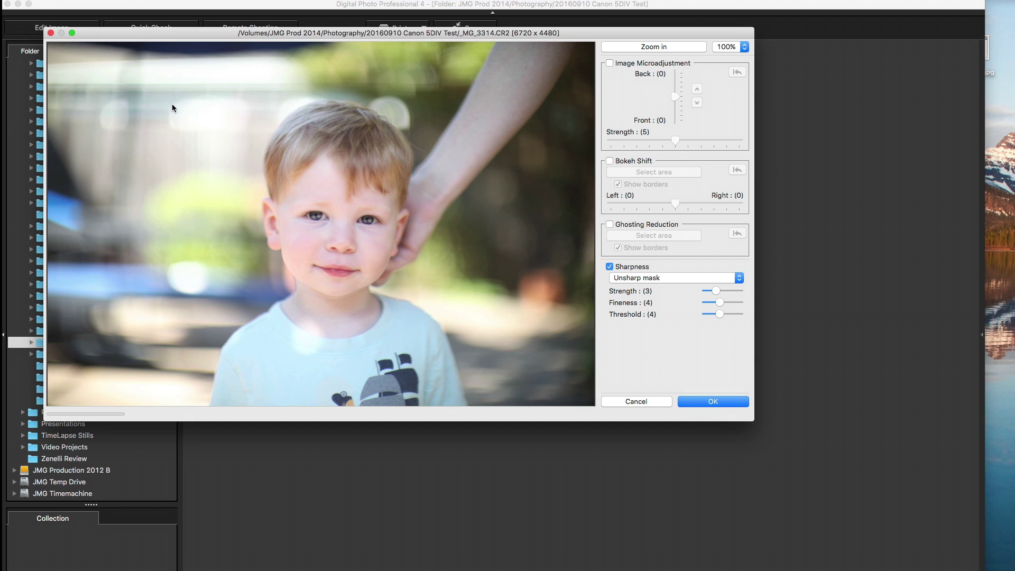
Step: Enable Bokeh Shift and try it at Left 5 and Right 5, returning the shift to 0
click(610, 162)
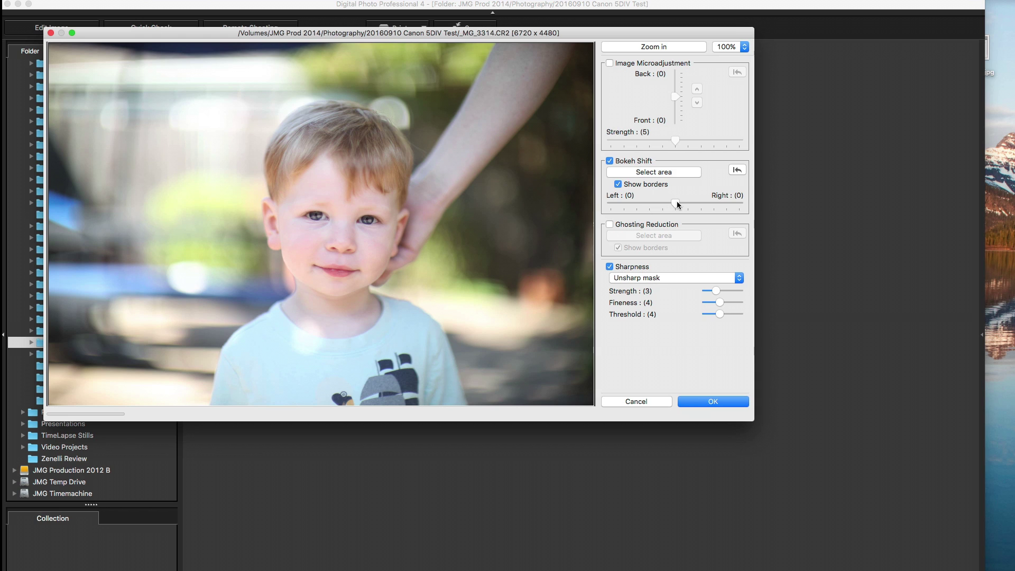
drag(677, 203, 608, 204)
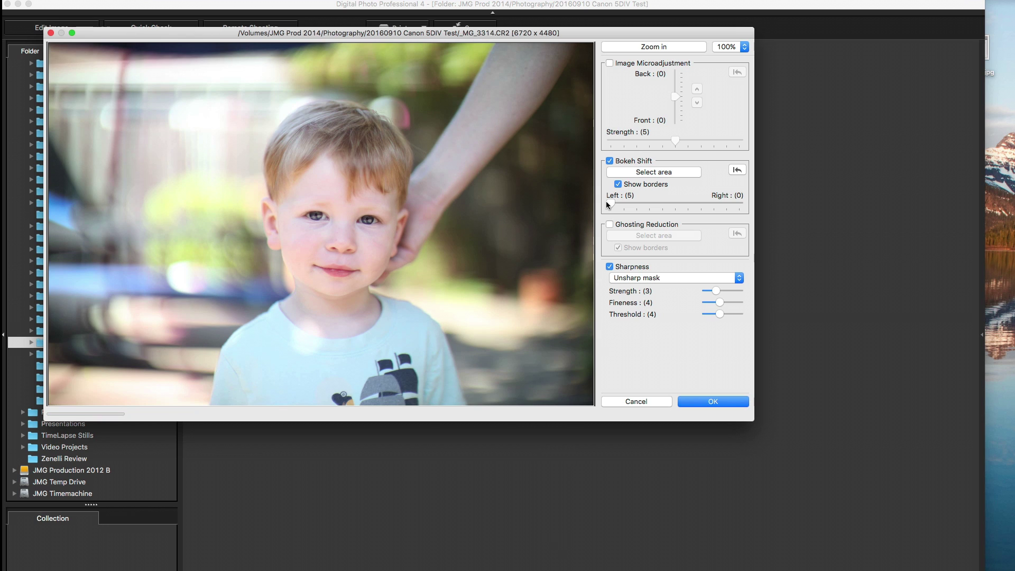
drag(608, 205, 663, 204)
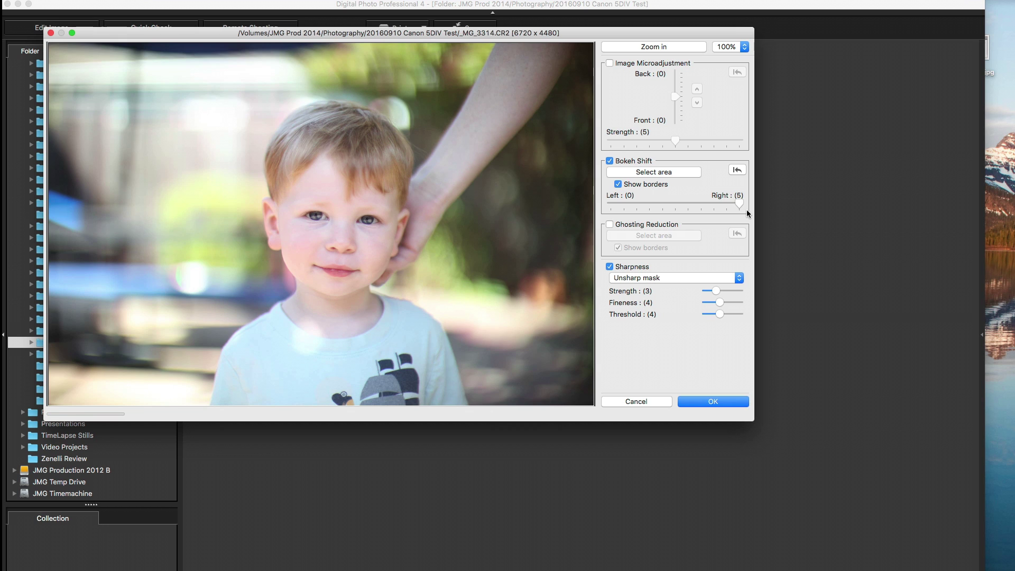
drag(738, 204, 675, 207)
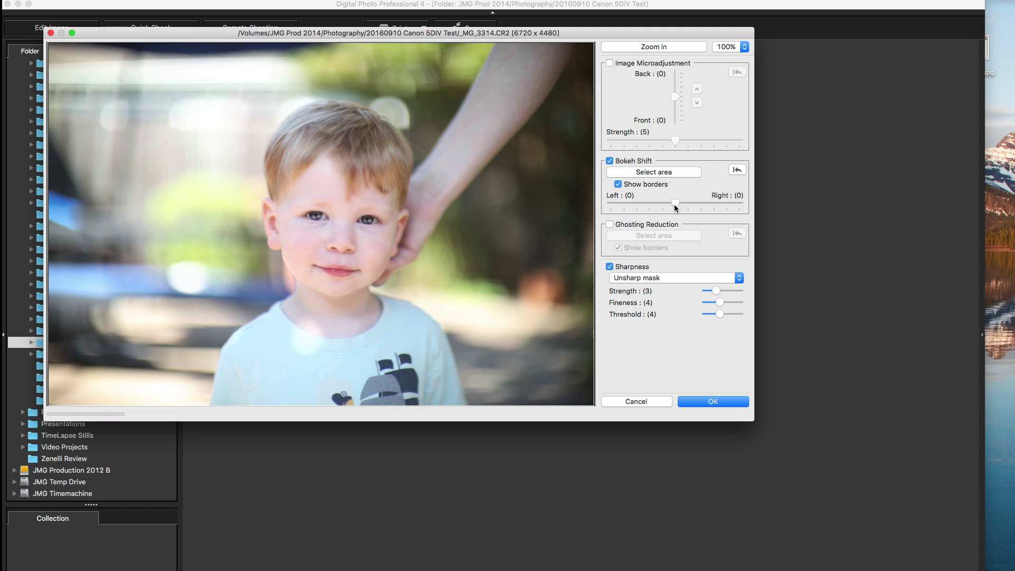
Step: Compare the background blur again with Bokeh Shift at Left 5, 0 and Right 5, ending at 0
drag(676, 207, 582, 210)
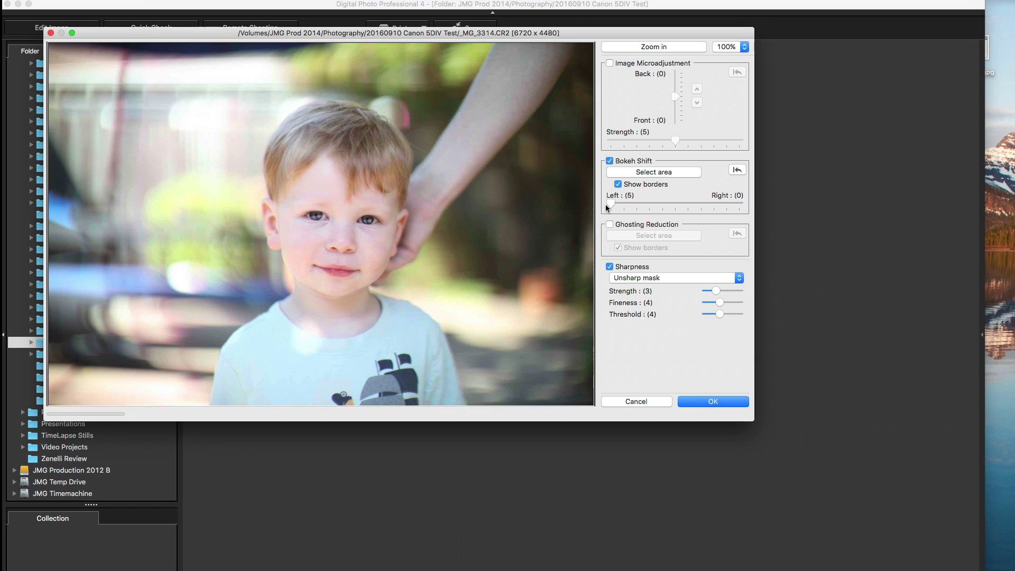
drag(608, 206, 675, 208)
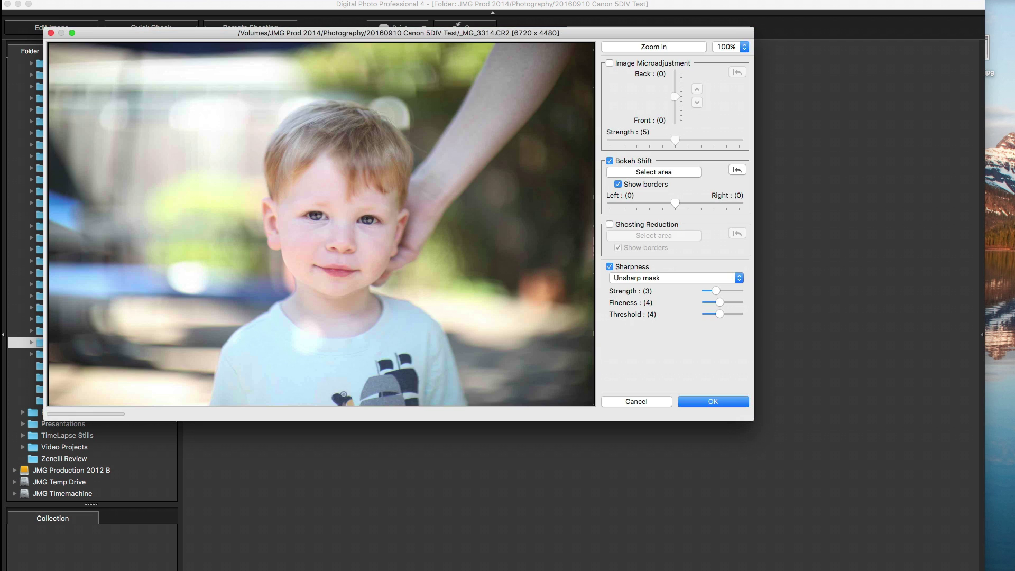
drag(676, 205, 772, 208)
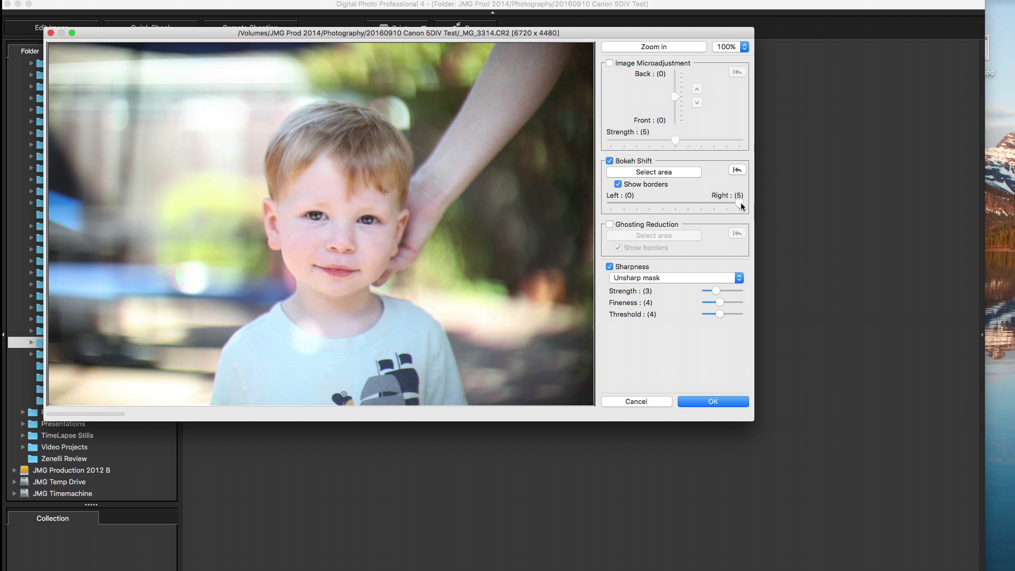
drag(734, 206, 675, 205)
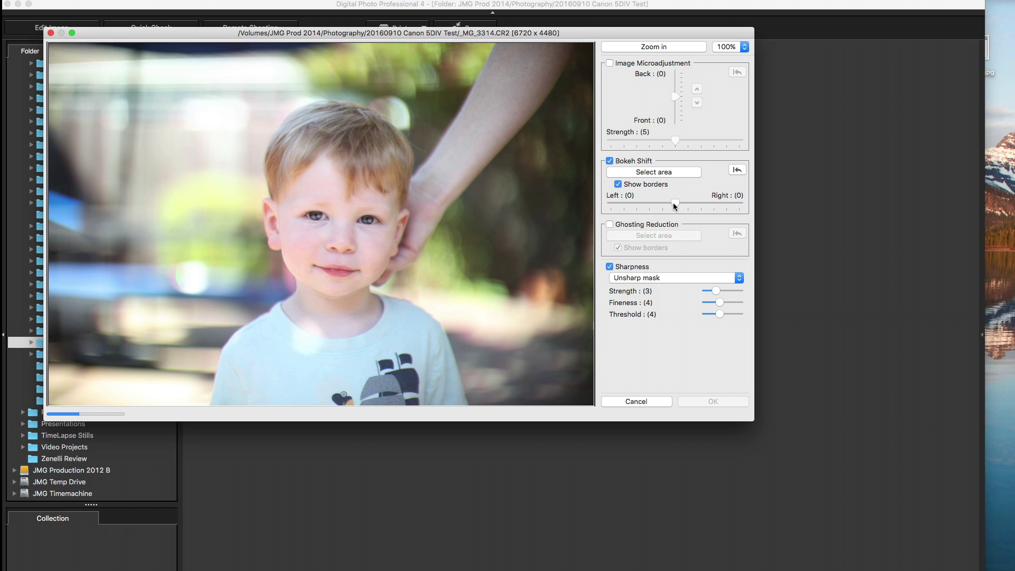